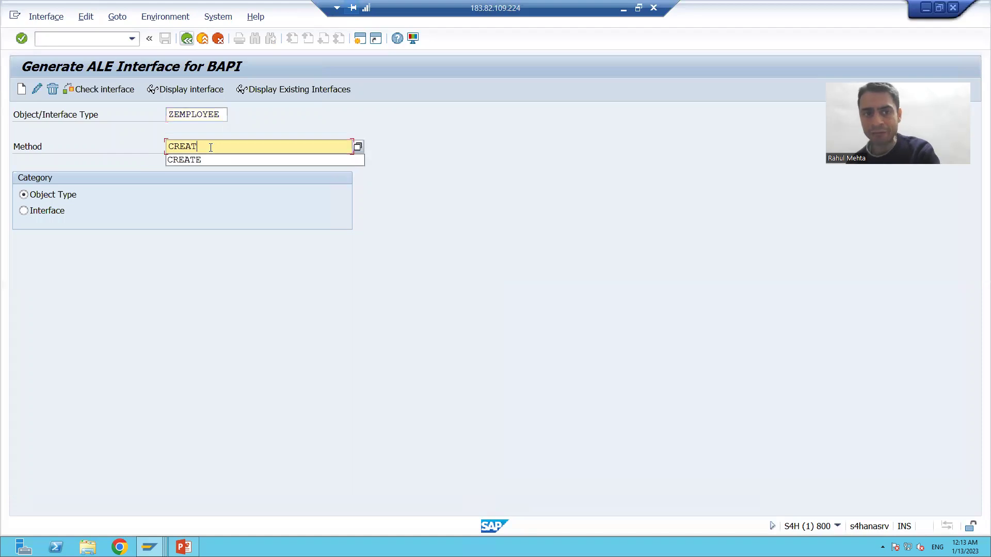
Search Method with C* and look up ZEMPLOYEE's methods in its object type overview.
text(C*)
click(357, 146)
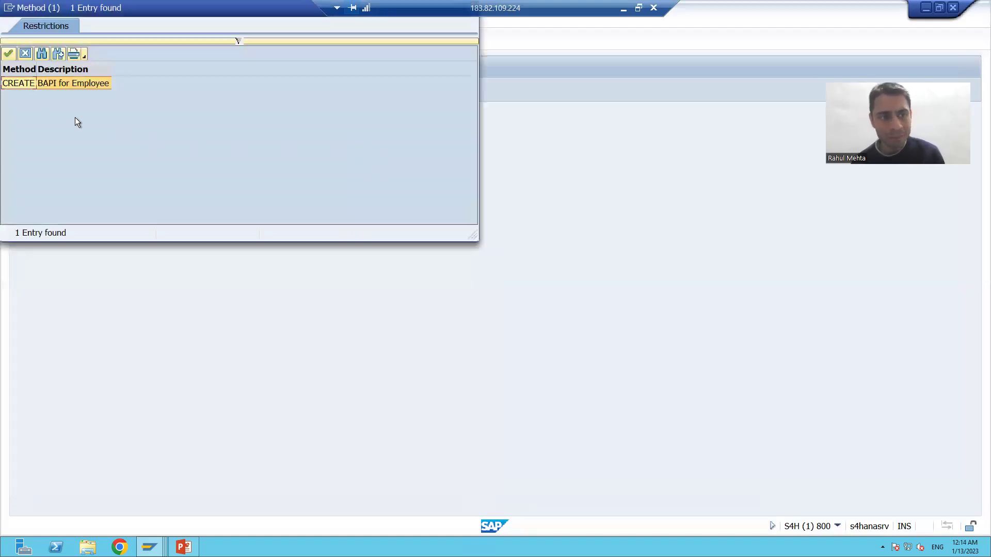
double_click(21, 85)
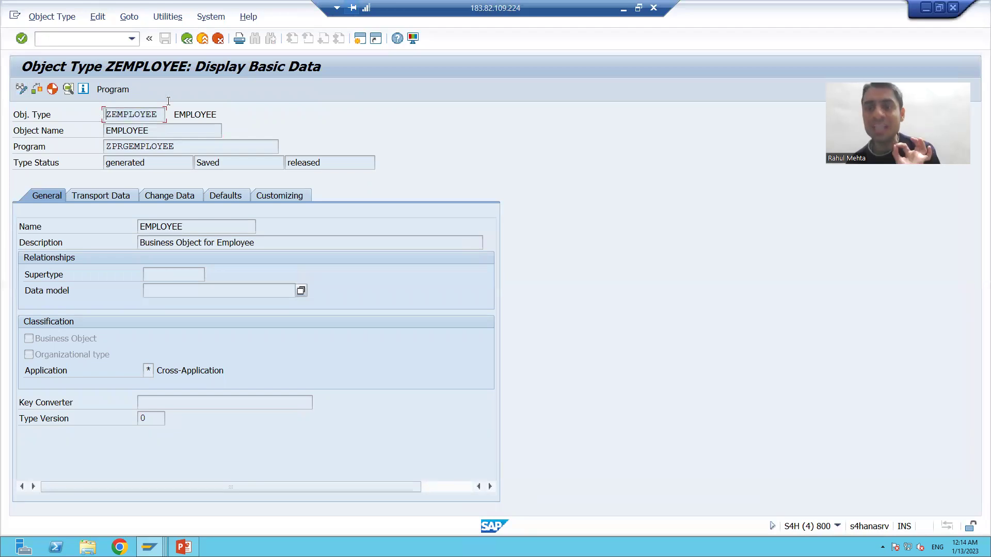
click(185, 40)
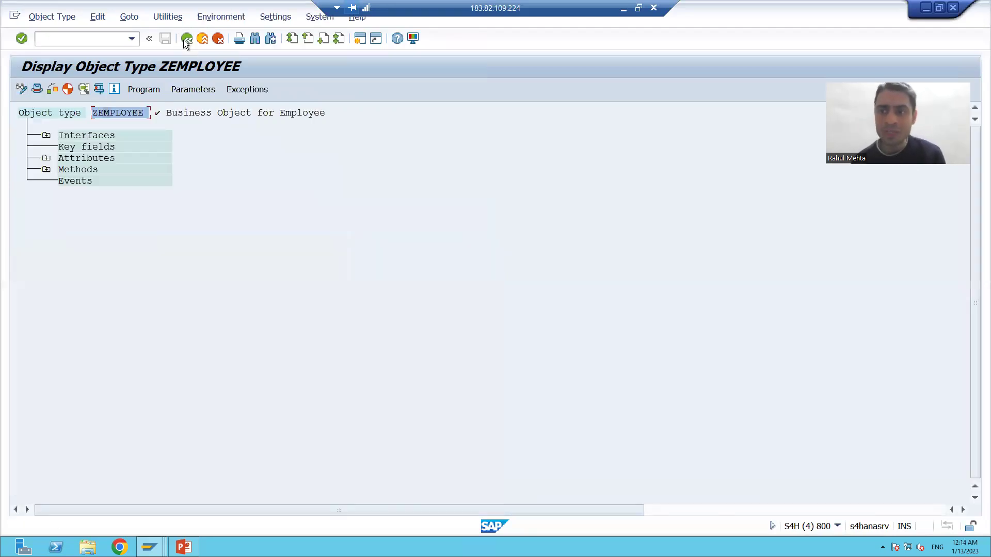
click(47, 170)
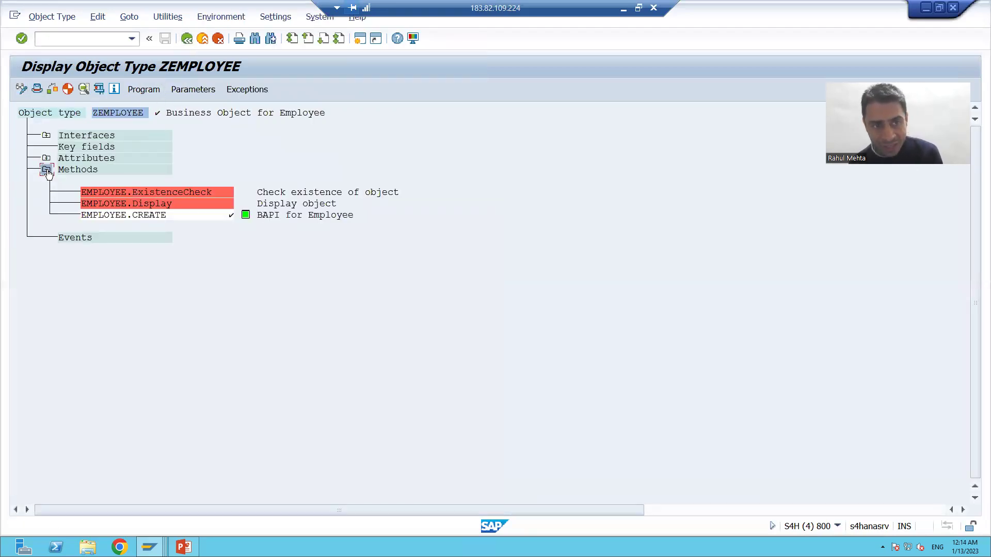
double_click(137, 214)
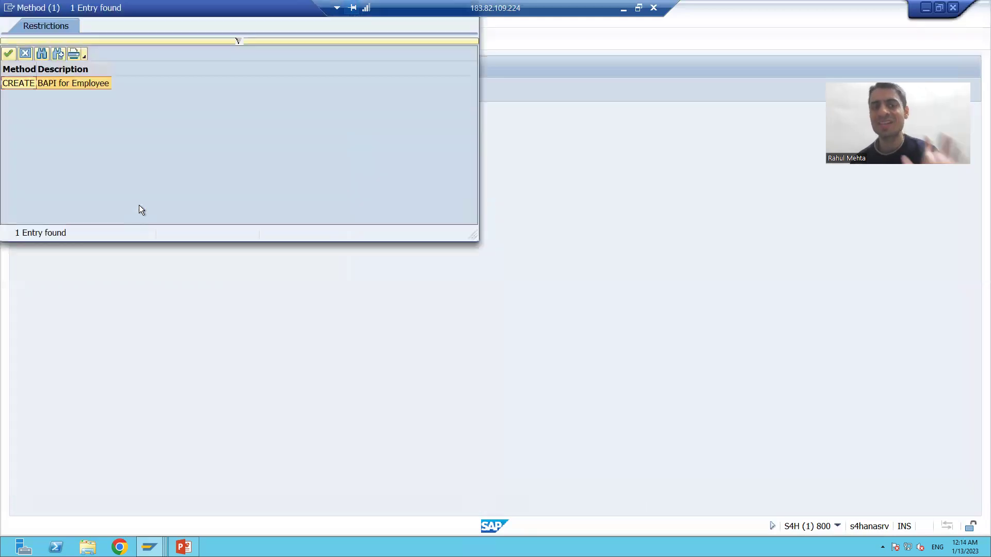
Select CREATE as the method, confirming it is implemented by ZBAPI_EMPLOYEE_CREATE.
double_click(17, 82)
key(alt+Tab)
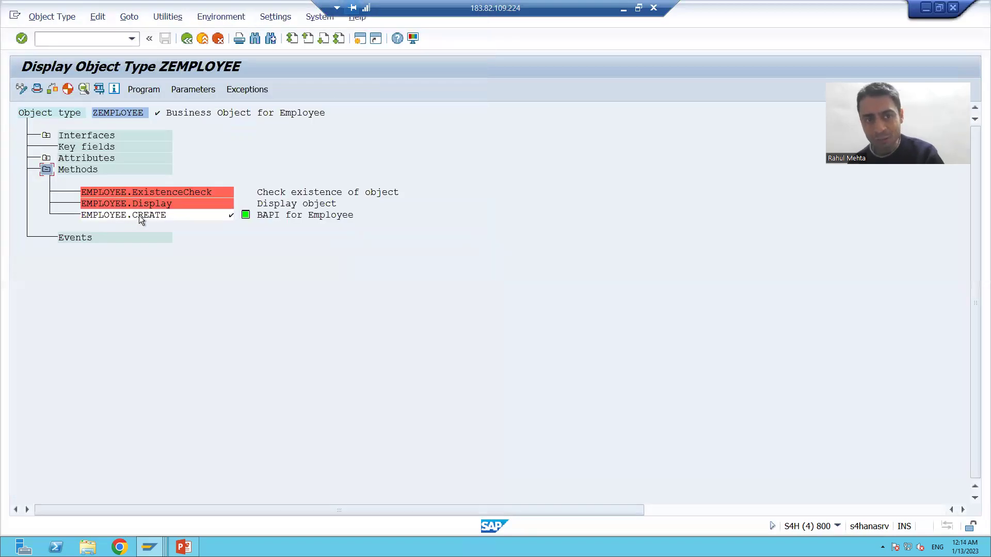
double_click(138, 215)
click(148, 250)
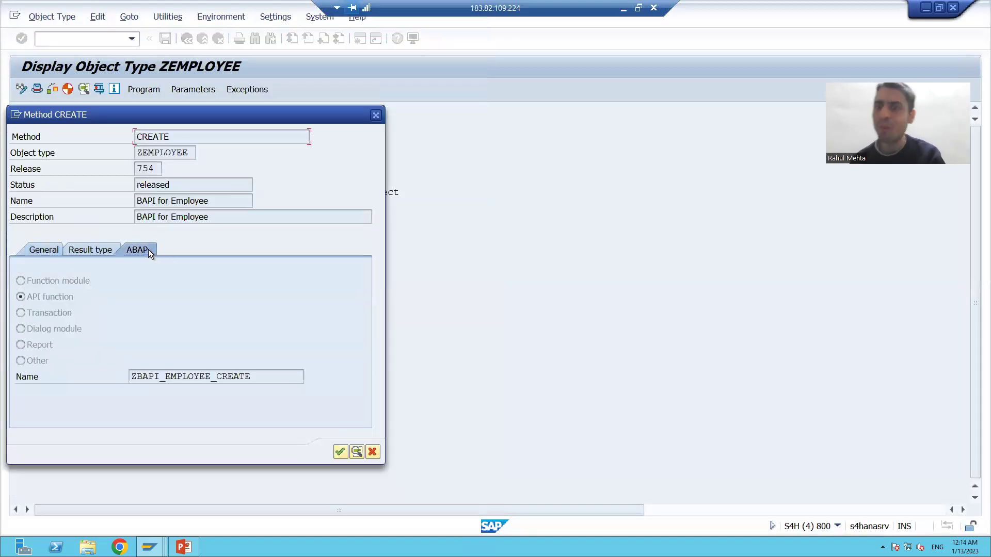
click(376, 116)
key(alt+Tab)
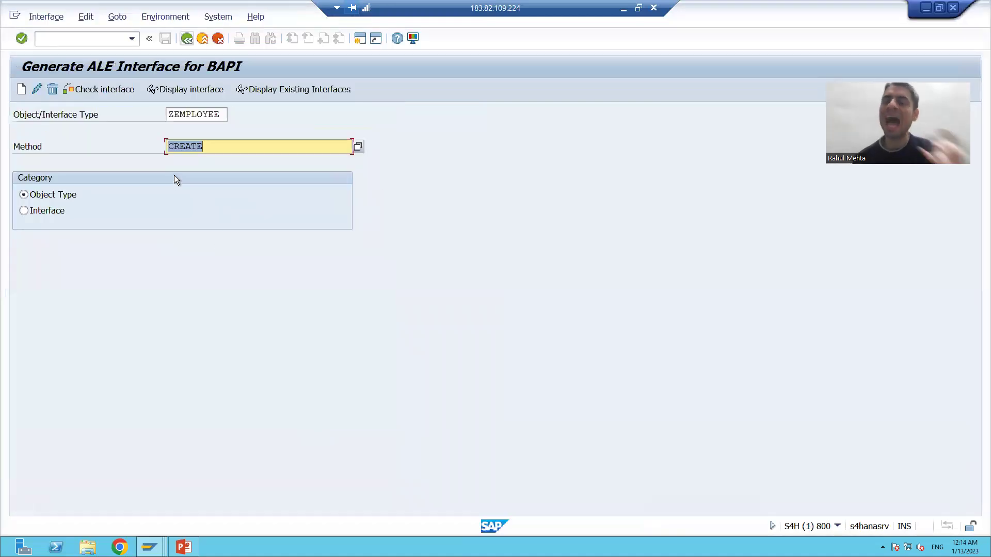
Create the ALE interface for ZEMPLOYEE method CREATE, which proposes message type EMPLOYEE_CREATE.
click(190, 114)
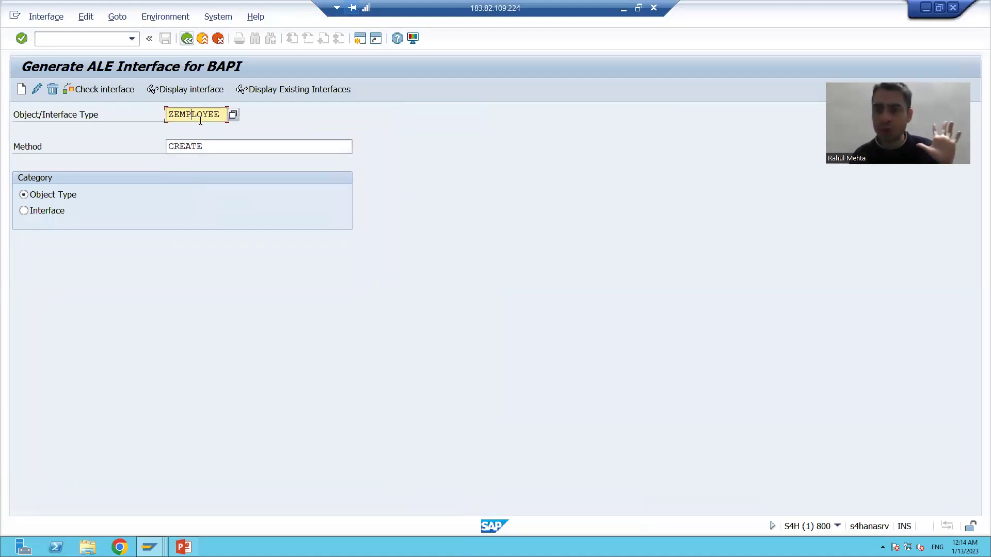
click(205, 146)
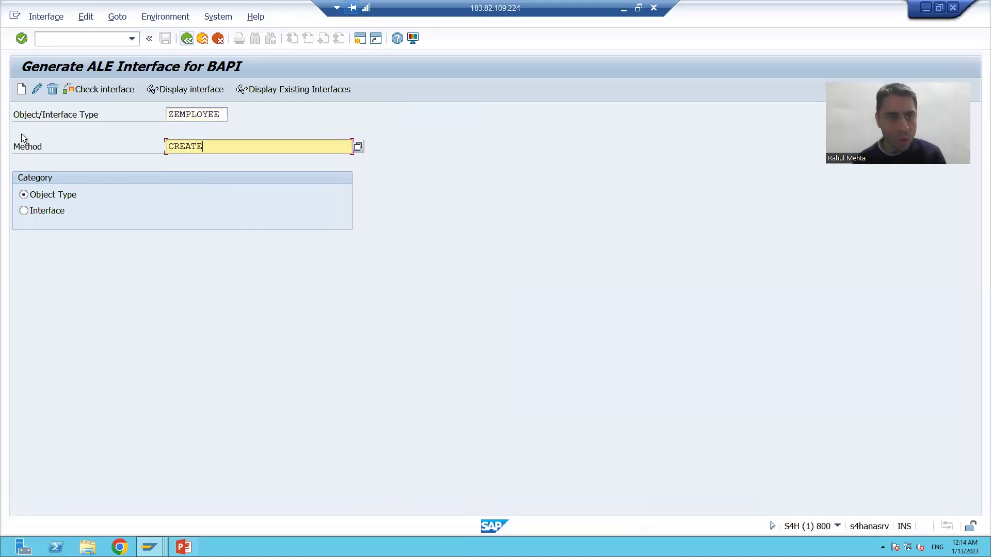
click(23, 91)
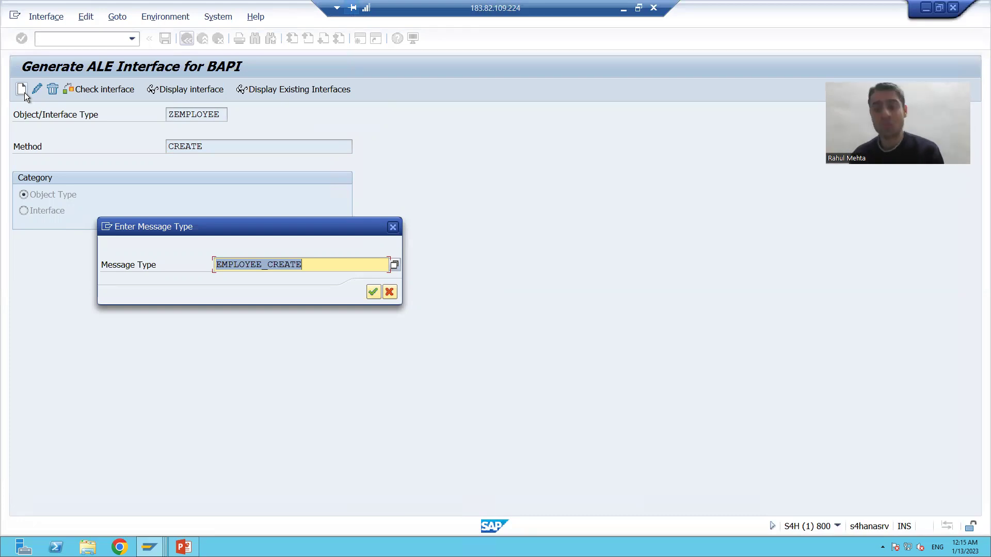
Replace EMPLOYEE_CREATE with message type ZMT_EMPLOYEE, since ZMT_EMP already exists.
key(BackSpace)
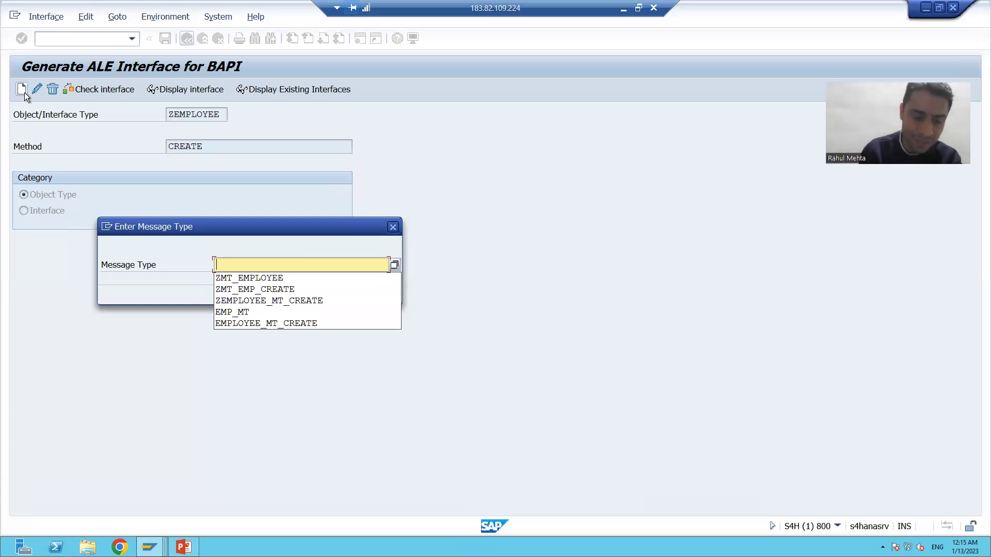
text(ZMT)
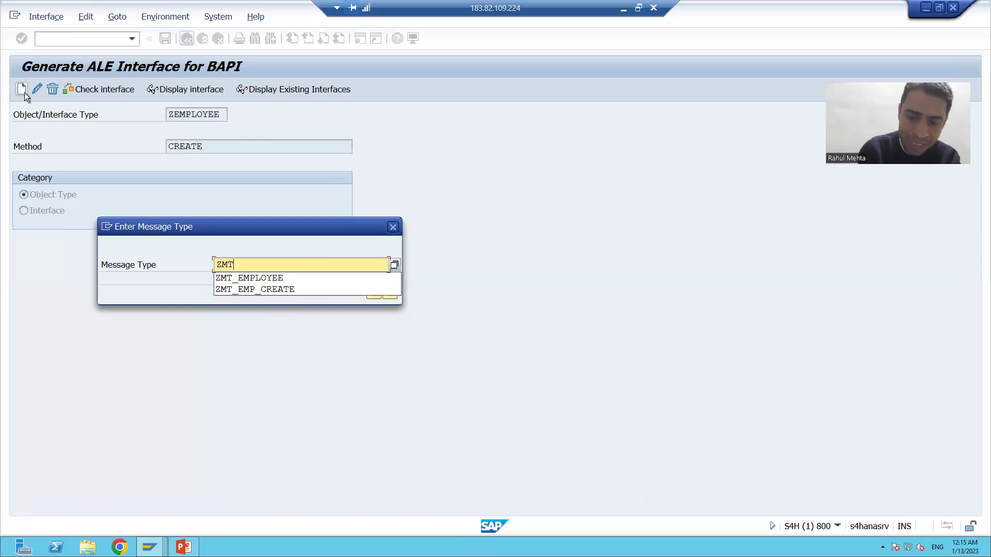
text(_E)
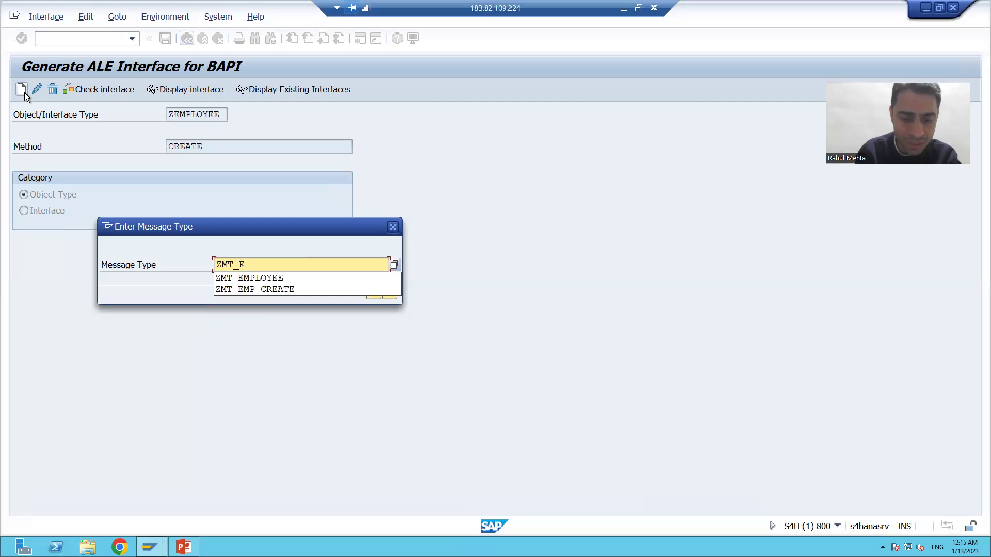
text(MP)
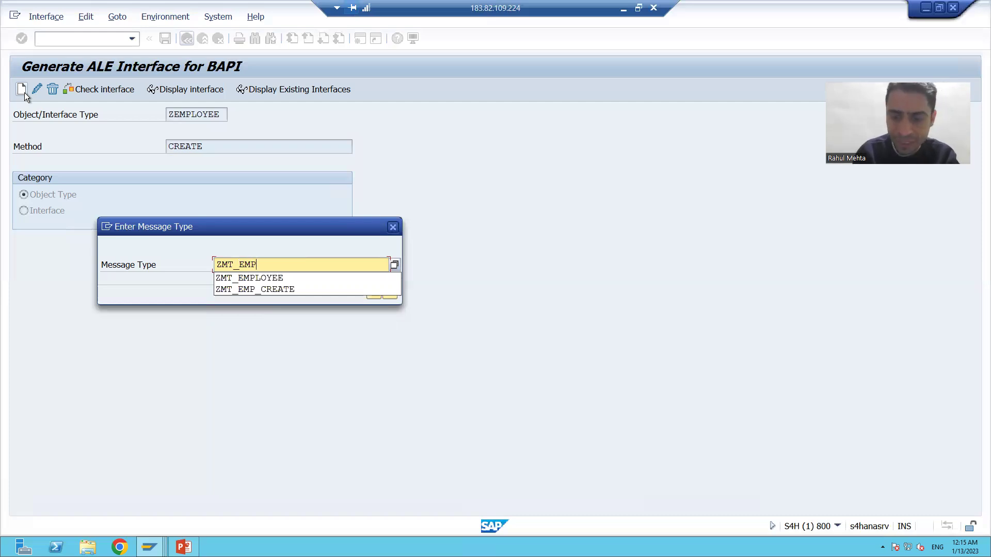
click(292, 387)
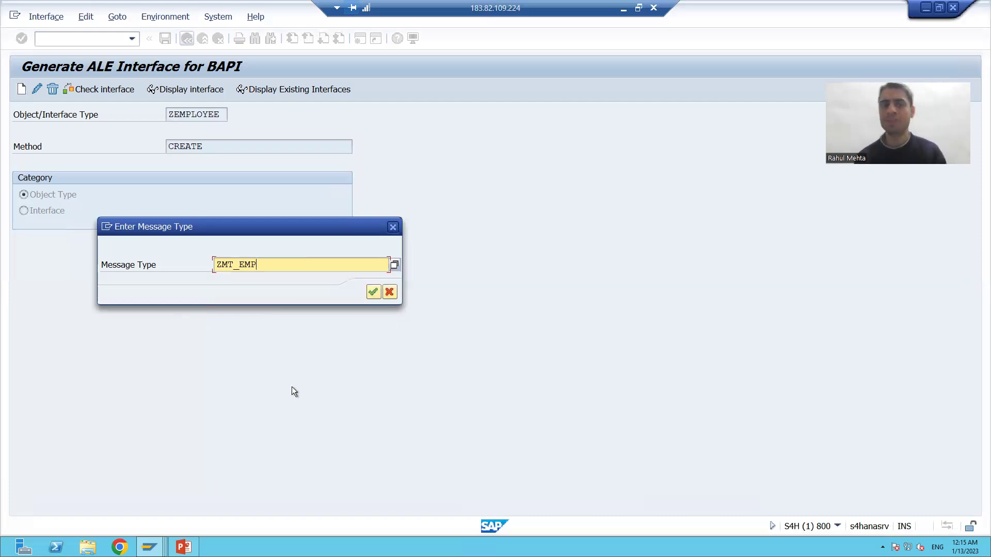
click(373, 296)
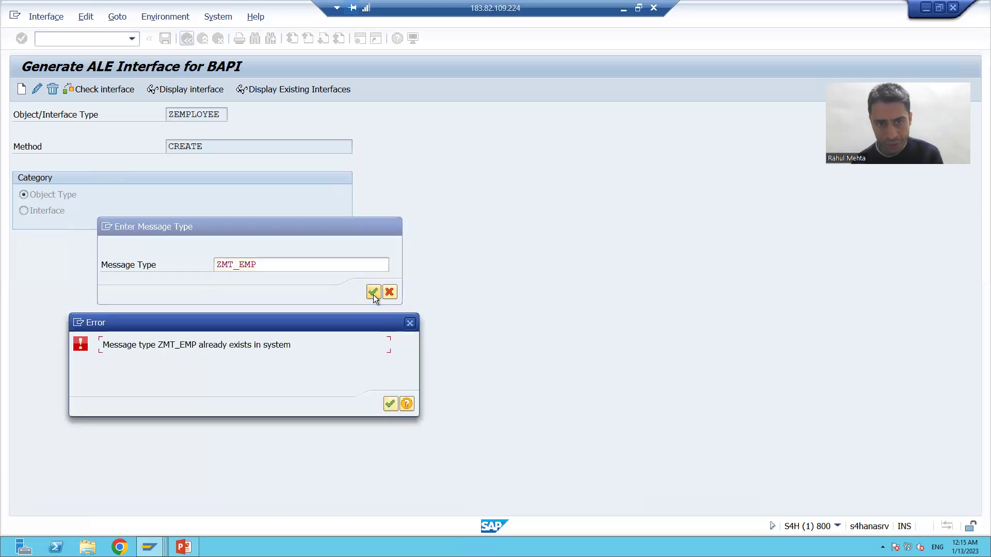
click(410, 323)
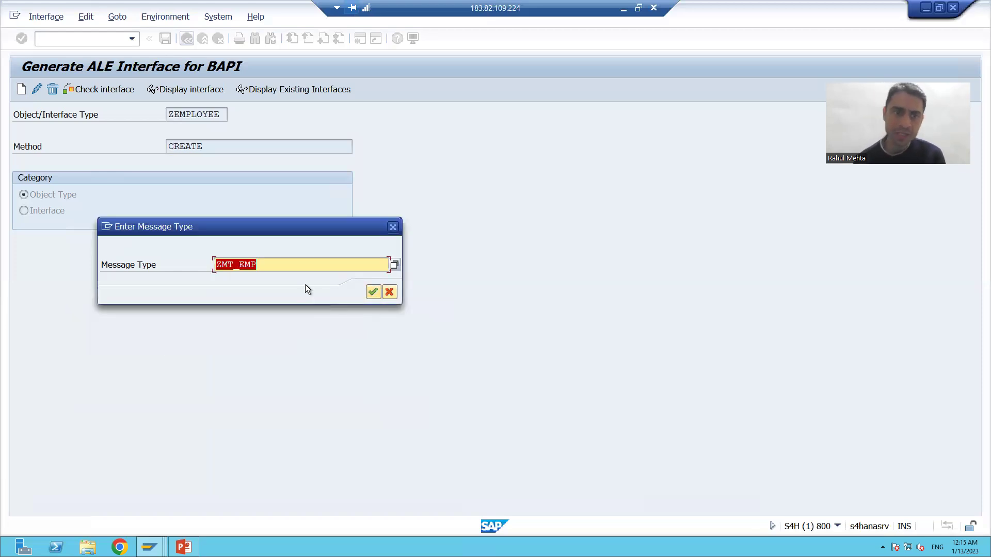
click(286, 266)
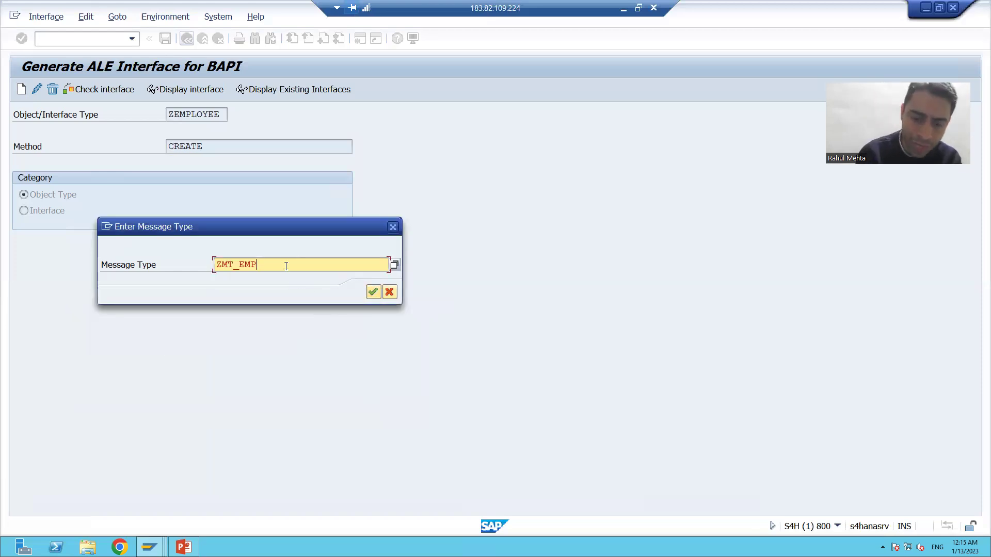
text(LOYEE)
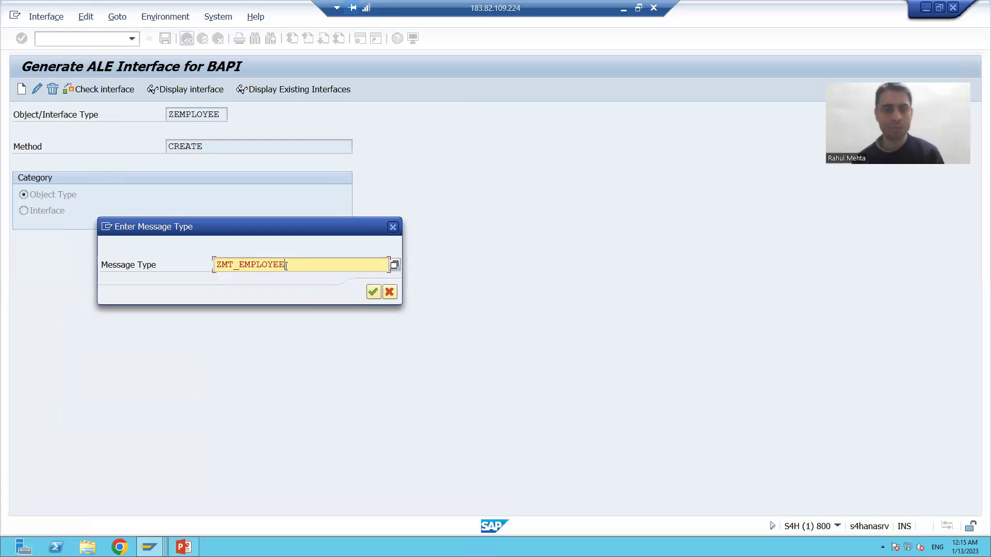
click(371, 292)
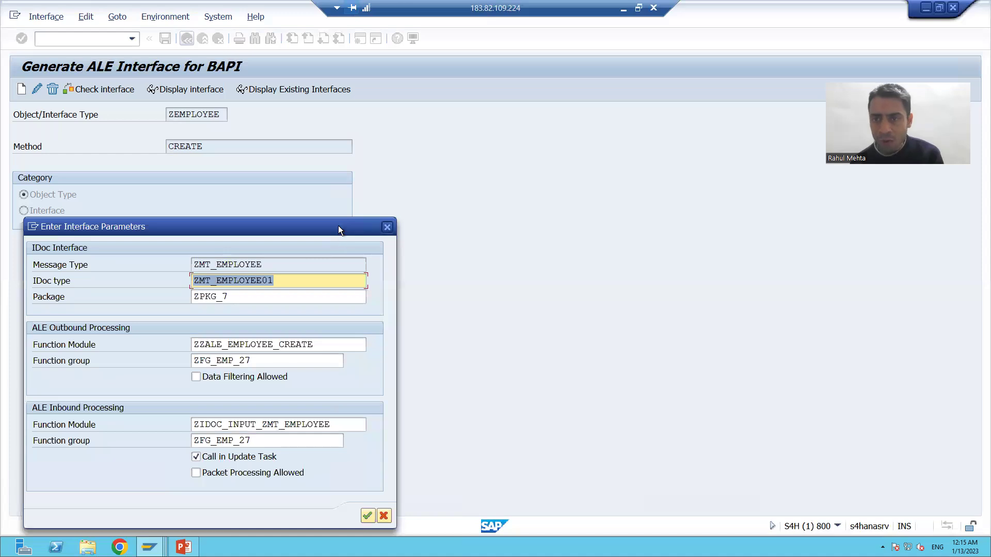
Replace the proposed IDoc type ZMT_EMPLOYEE01 with ZIT_EMPLOYEE in the interface parameters.
drag(339, 225, 348, 193)
click(305, 243)
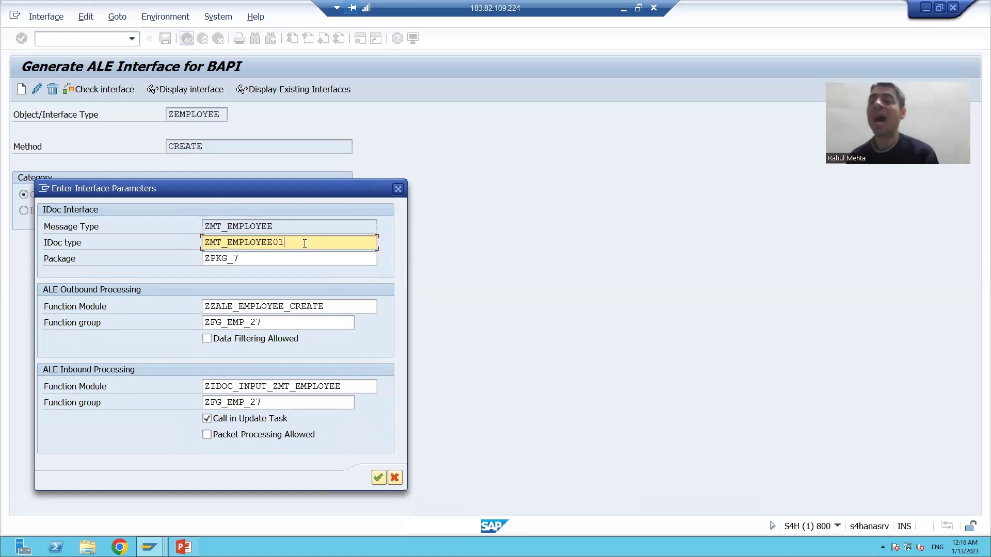
key(BackSpace)
key(BackSpace)
key(BackSpace)
key(BackSpace)
key(BackSpace)
key(BackSpace)
key(BackSpace)
key(BackSpace)
key(BackSpace)
key(BackSpace)
key(BackSpace)
key(BackSpace)
key(BackSpace)
key(BackSpace)
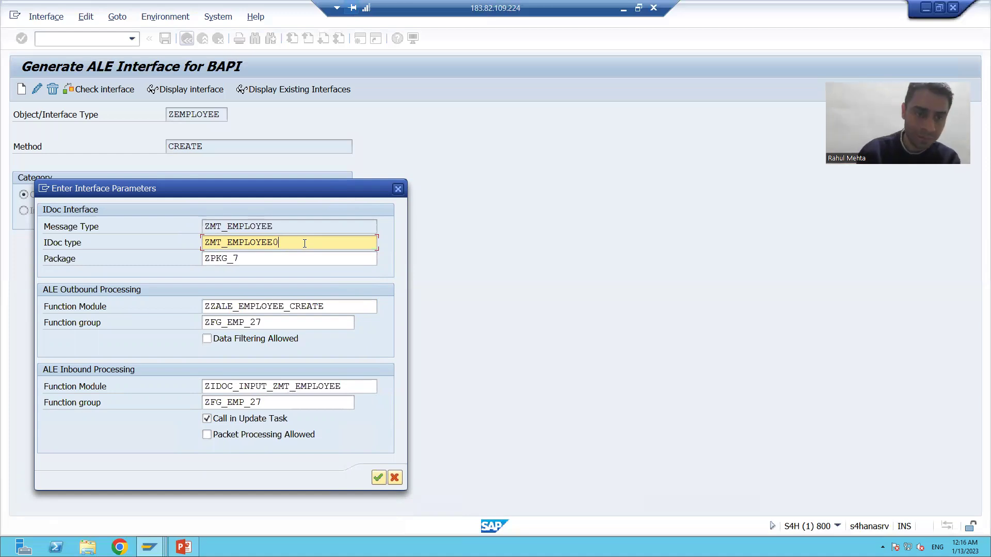
text(Z)
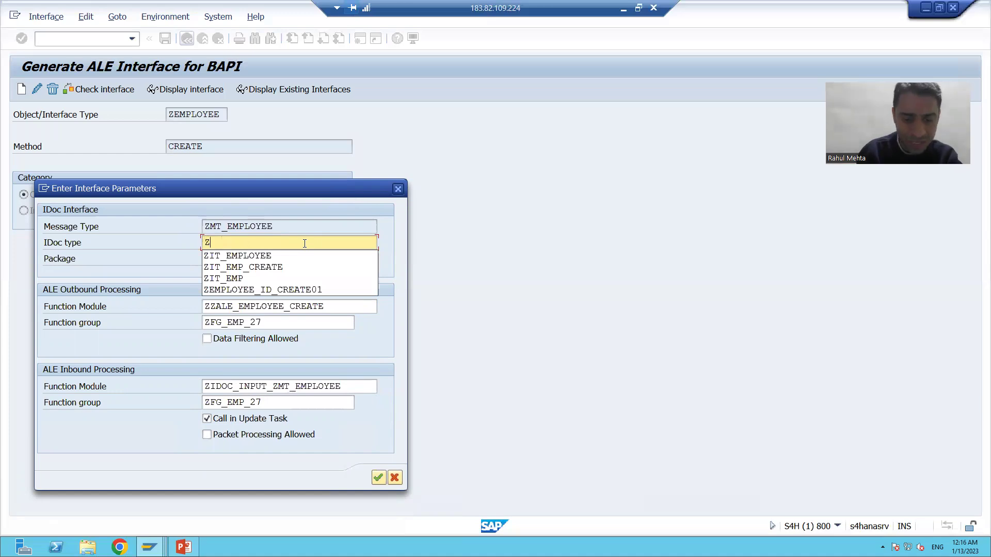
text(IT)
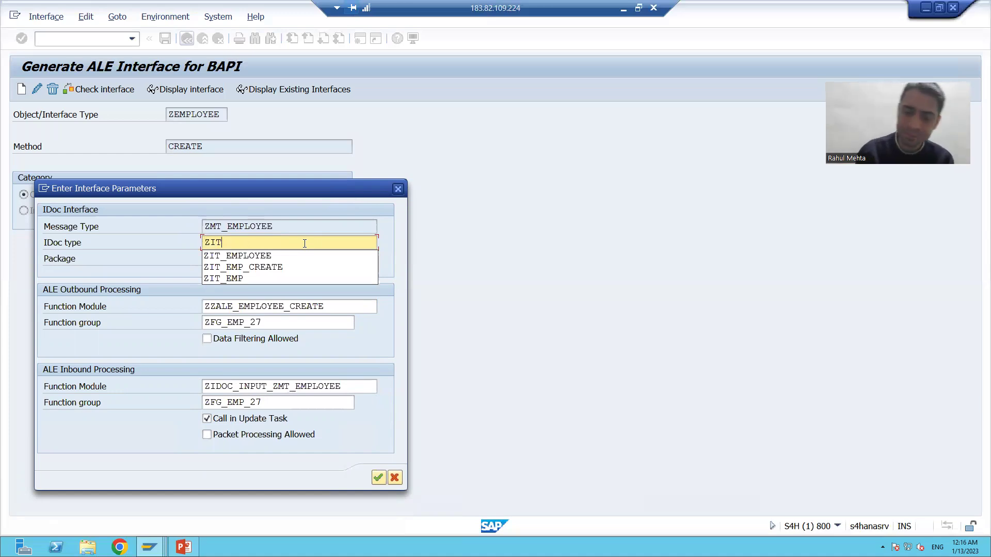
text(_E)
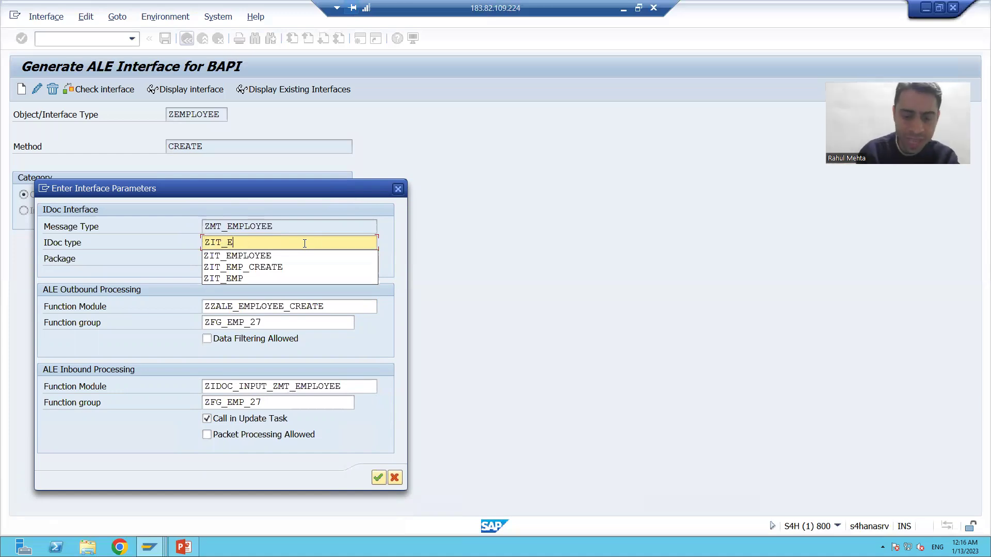
text(MPLOYEE)
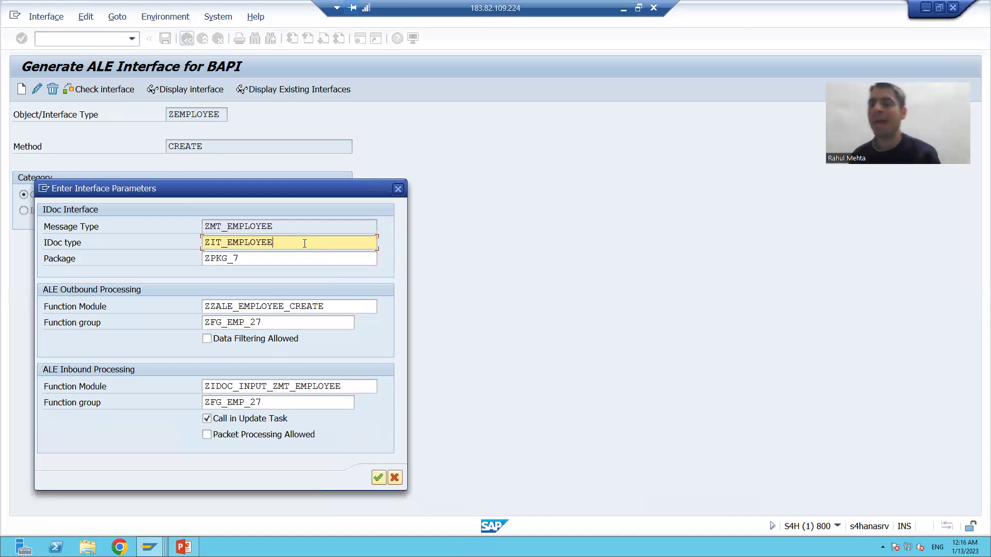
click(259, 260)
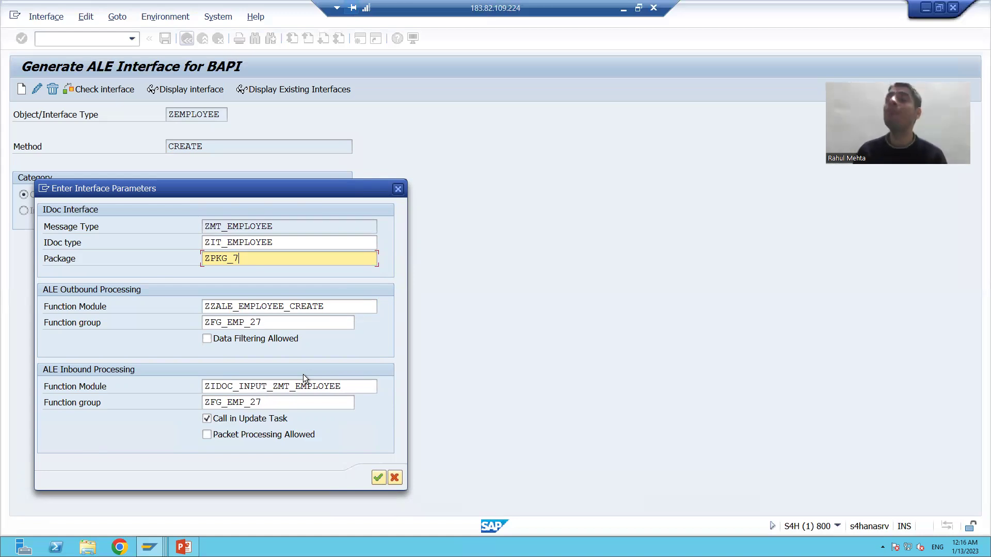
Compare outbound and inbound module names, then delete outbound module ZZALE_EMPLOYEE_CREATE.
click(228, 306)
click(238, 386)
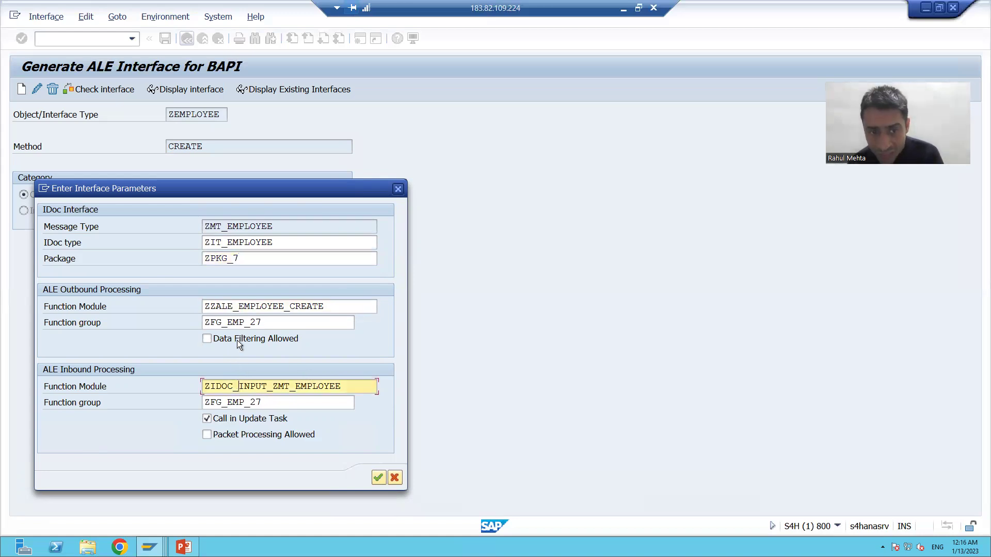
click(239, 305)
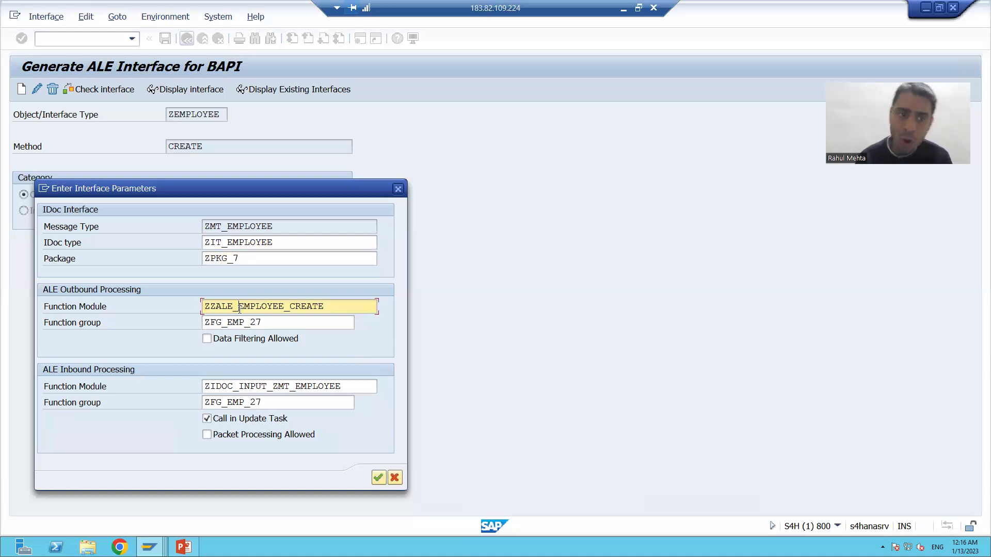
click(257, 385)
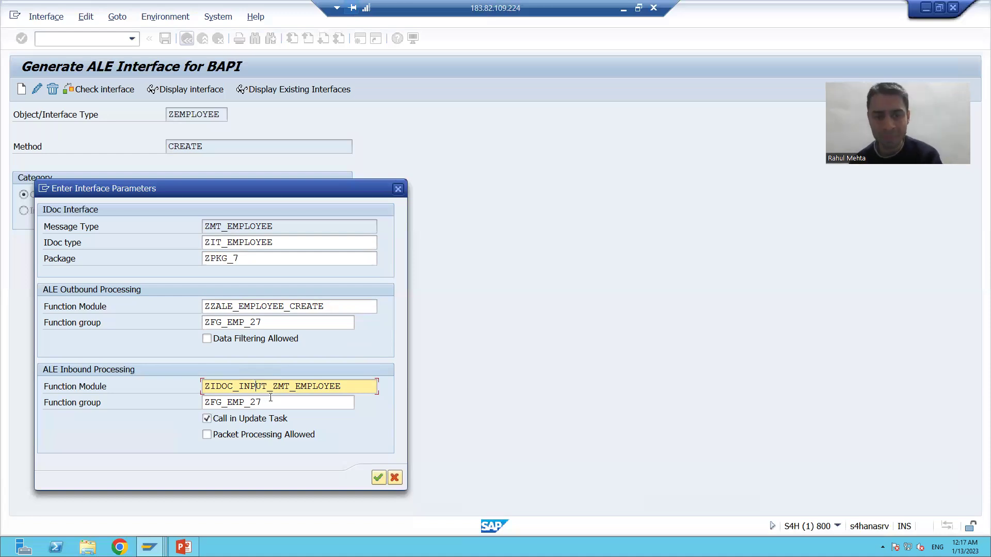
click(326, 308)
key(BackSpace)
key(BackSpace)
key(BackSpace)
key(BackSpace)
key(BackSpace)
key(BackSpace)
key(BackSpace)
key(BackSpace)
key(BackSpace)
key(BackSpace)
key(BackSpace)
key(BackSpace)
key(BackSpace)
key(BackSpace)
key(BackSpace)
key(BackSpace)
key(BackSpace)
key(BackSpace)
key(BackSpace)
key(BackSpace)
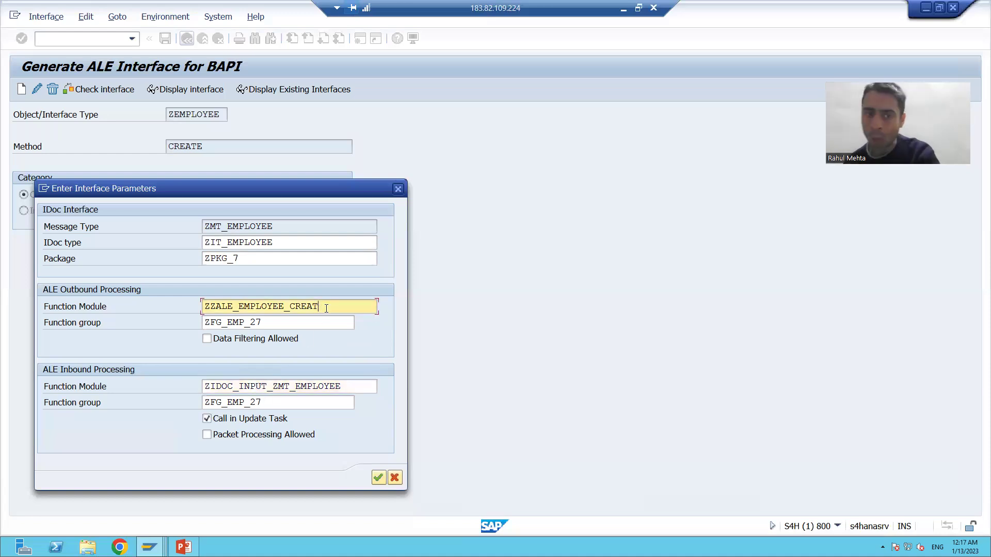
Delete the outbound function group ZFG_EMP_27 and begin reviewing the inbound module name.
click(297, 320)
key(BackSpace)
key(BackSpace)
key(BackSpace)
key(BackSpace)
key(BackSpace)
key(BackSpace)
key(BackSpace)
key(BackSpace)
key(BackSpace)
key(BackSpace)
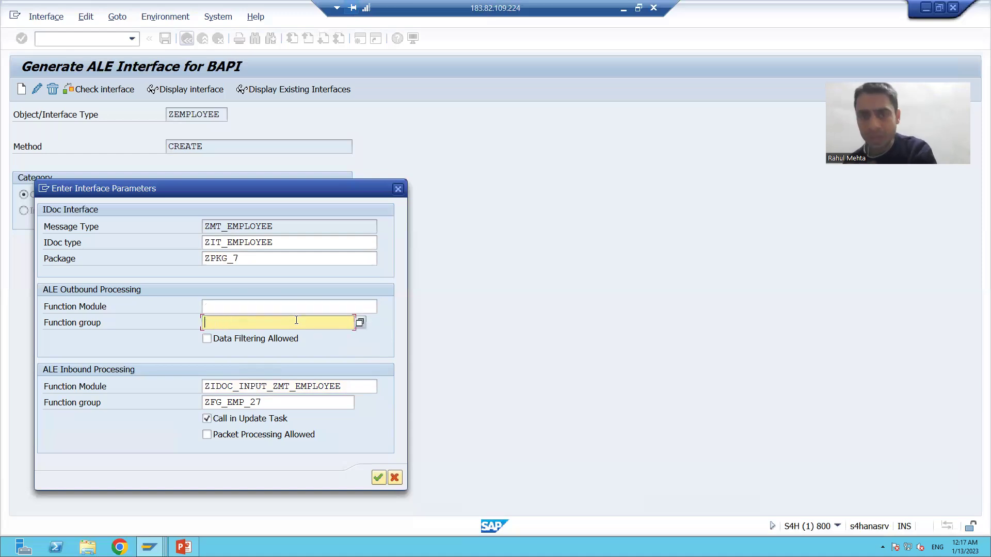
click(209, 388)
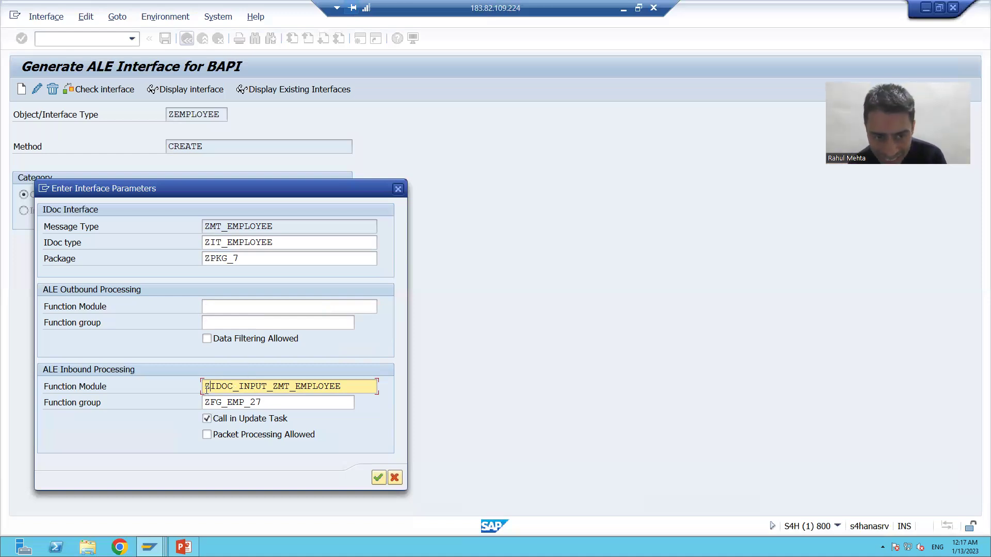
mouse_move(206, 387)
mouse_down()
mouse_move(267, 388)
mouse_move(202, 390)
mouse_up()
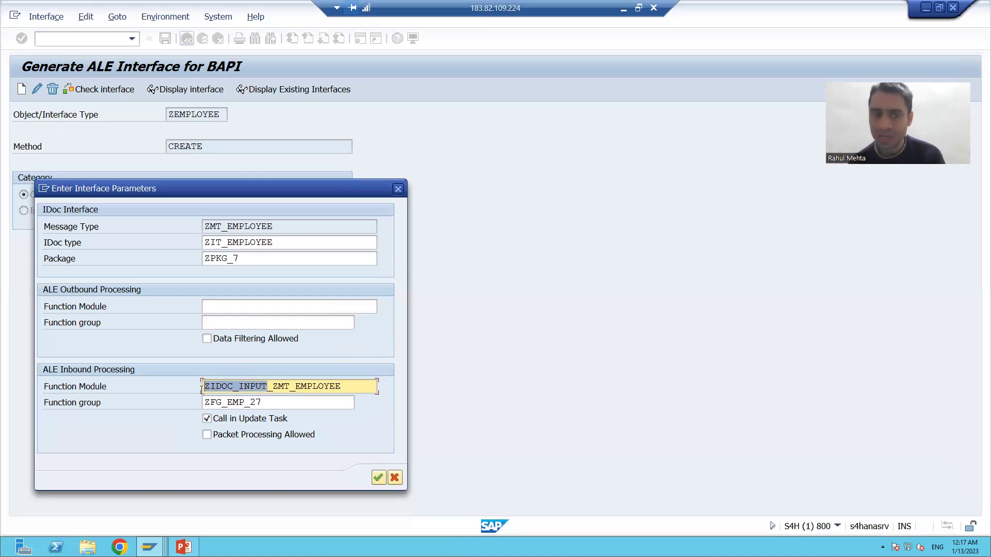
click(268, 388)
Check inbound module ZIDOC_INPUT_ZMT_EMPLOYEE against message type ZMT_EMPLOYEE and its group ZFG_EMP_27.
drag(273, 387, 340, 386)
click(332, 386)
key(Return)
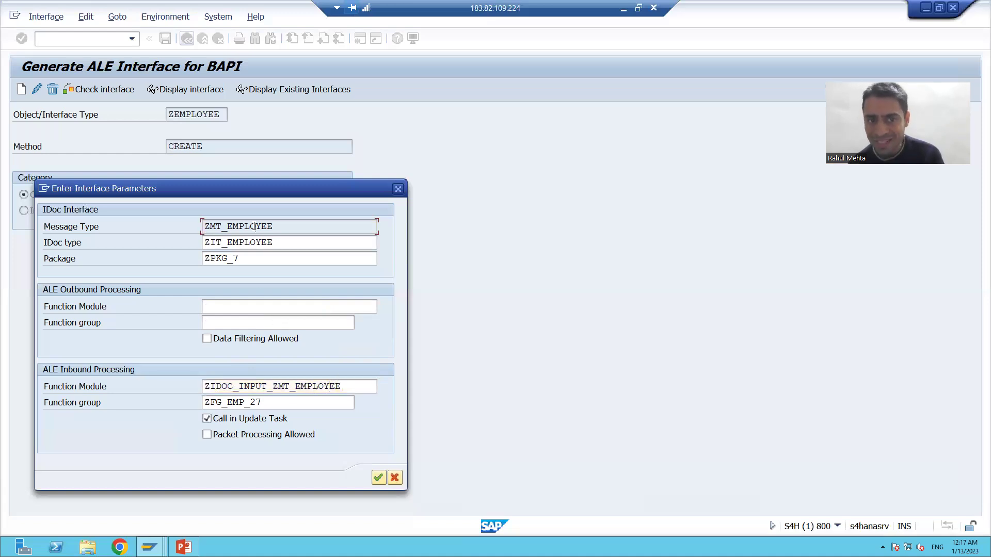
click(332, 386)
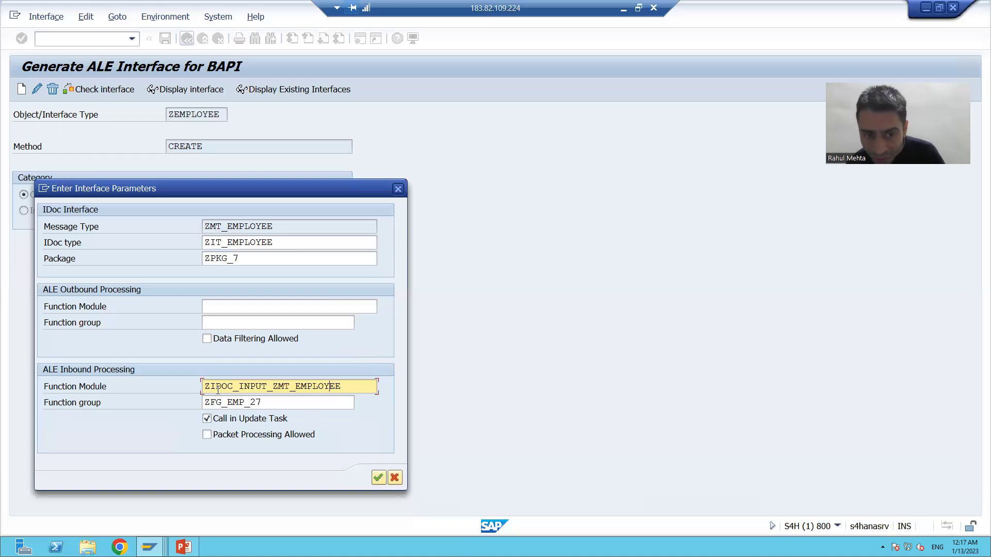
drag(214, 386, 265, 386)
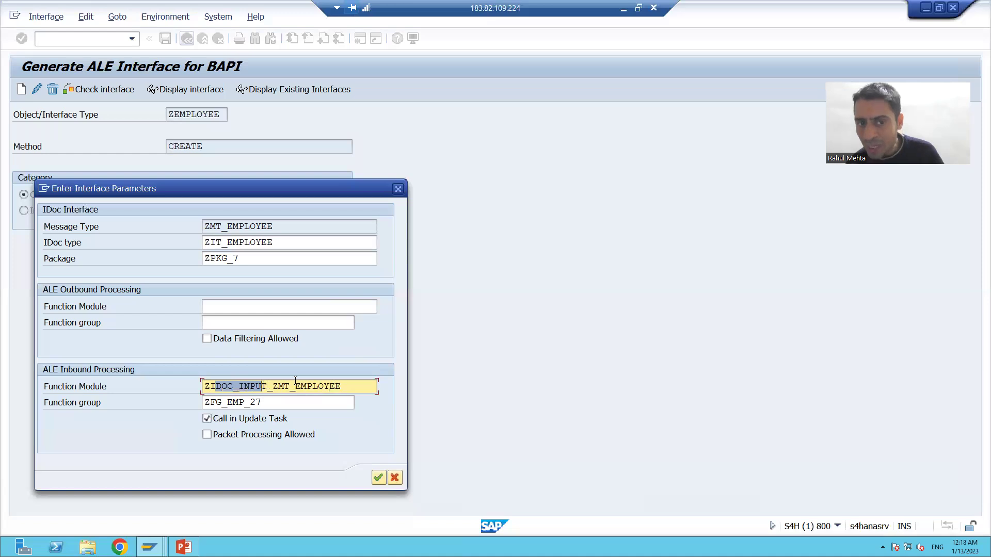
click(308, 387)
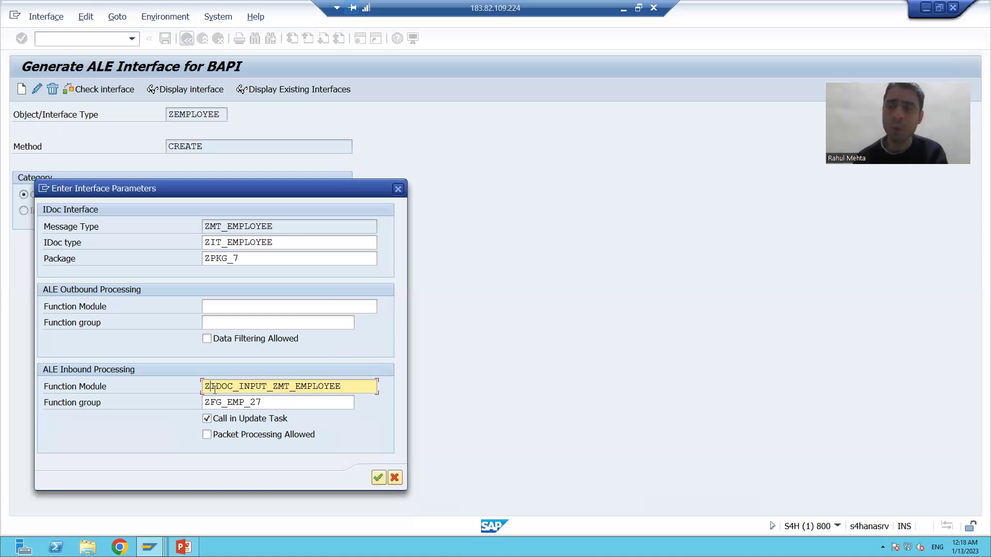
drag(212, 386, 286, 386)
click(287, 386)
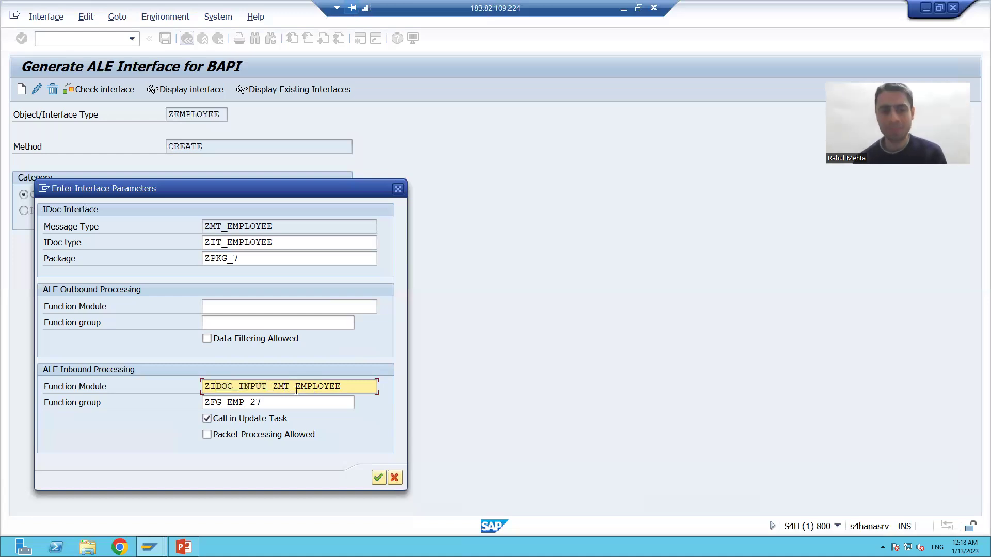
click(271, 402)
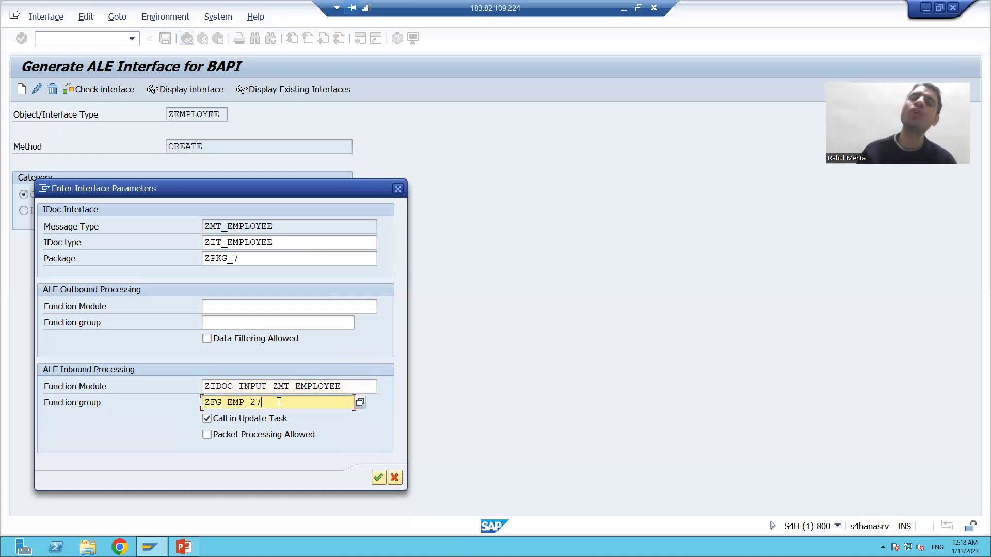